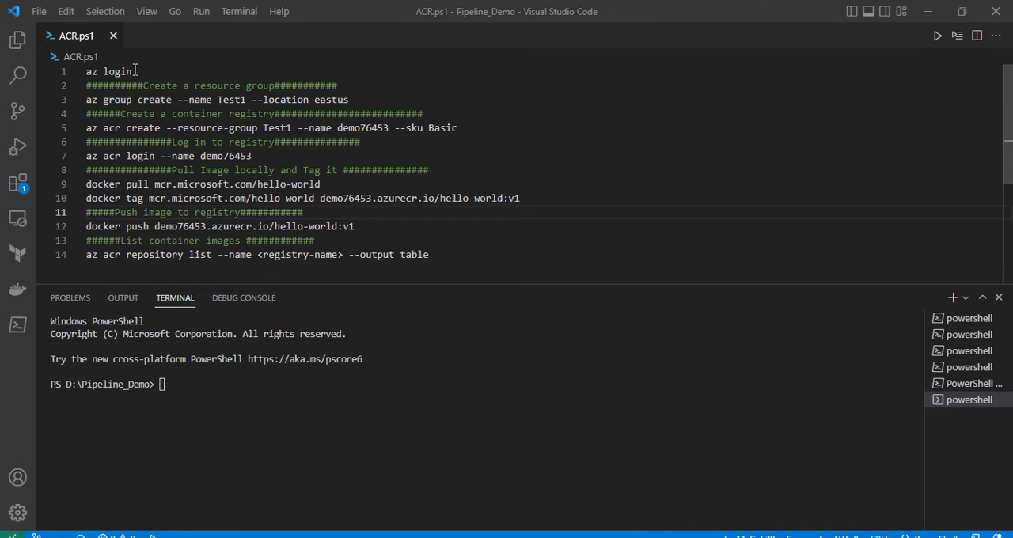
{"action": "left_click_drag", "start_coordinate": [135, 71], "coordinate": [85, 71]}
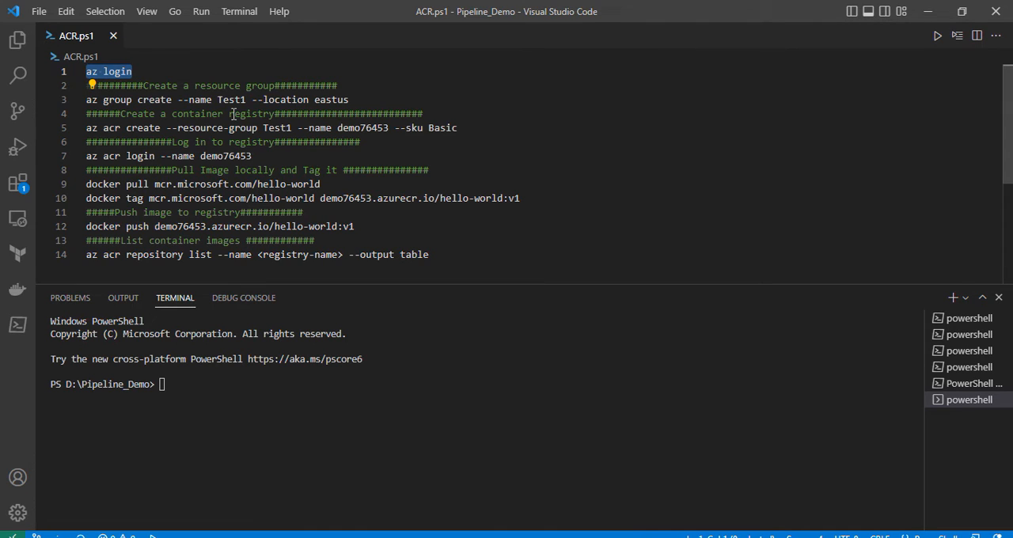
{"action": "left_click_drag", "start_coordinate": [199, 115], "coordinate": [390, 128]}
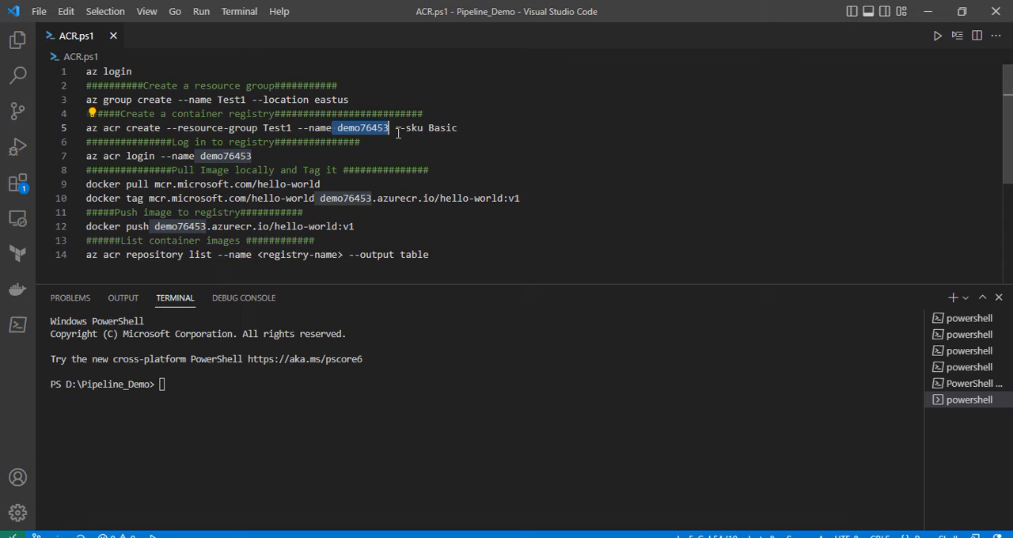
{"action": "left_click", "coordinate": [396, 129]}
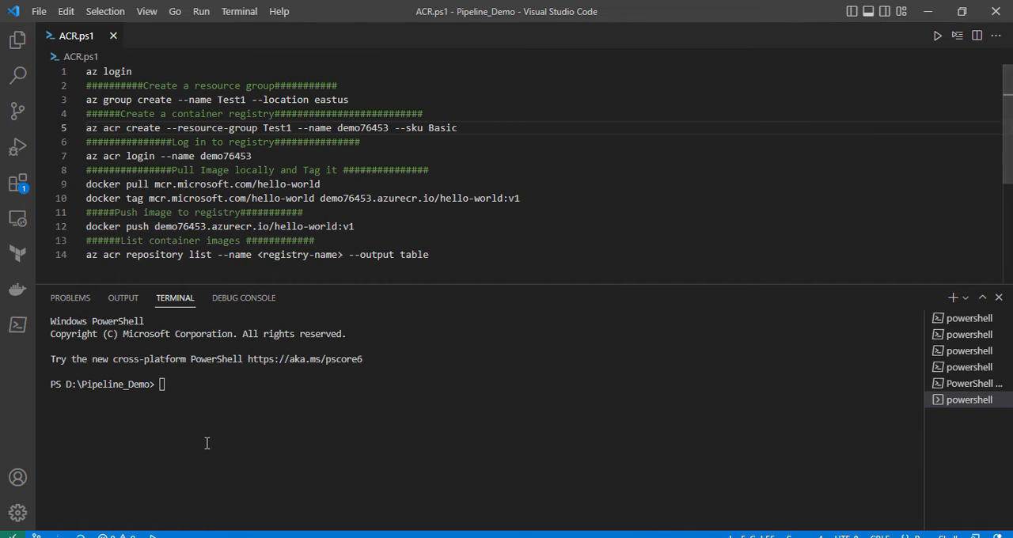
- Run az login in the terminal, sign in to Azure with the listed Microsoft account, and return to Visual Studio Code
{"action": "left_click", "coordinate": [187, 382]}
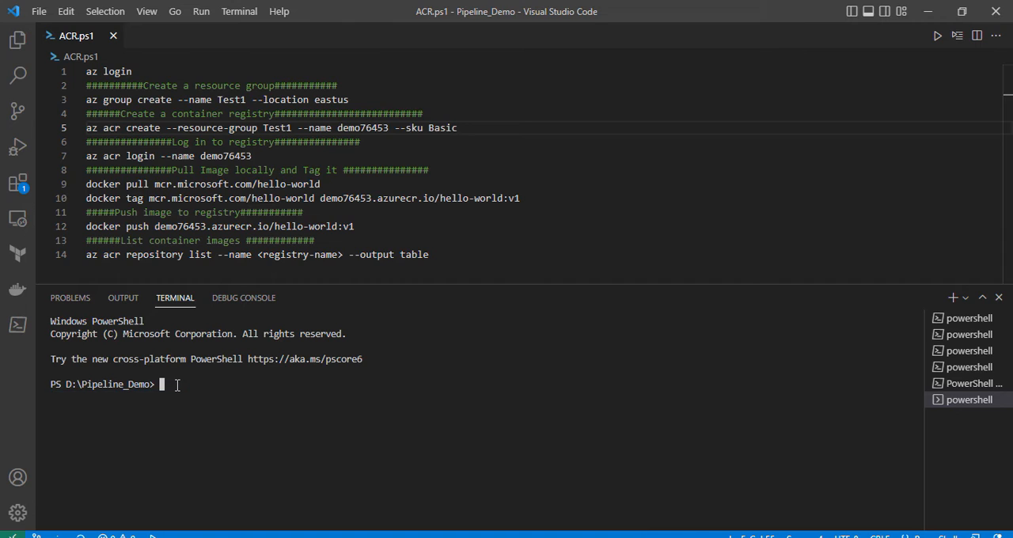
{"action": "type", "text": "az login"}
{"action": "key", "text": "Return"}
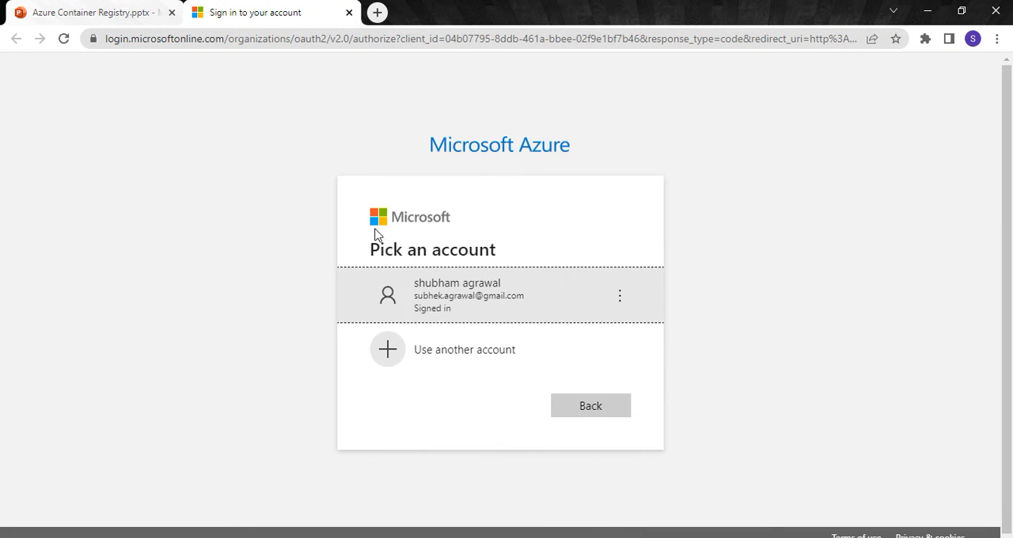
{"action": "left_click", "coordinate": [464, 300]}
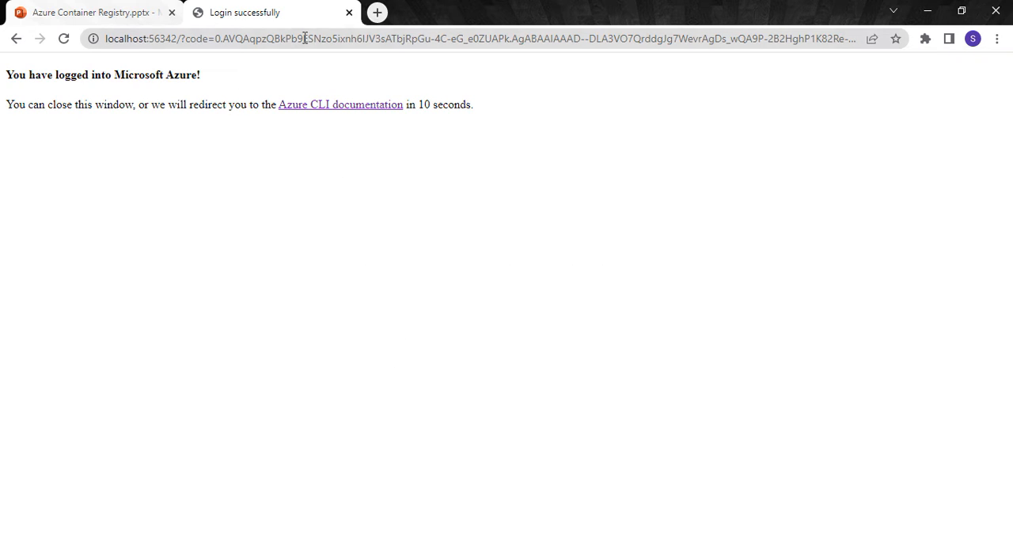
{"action": "left_click", "coordinate": [349, 14]}
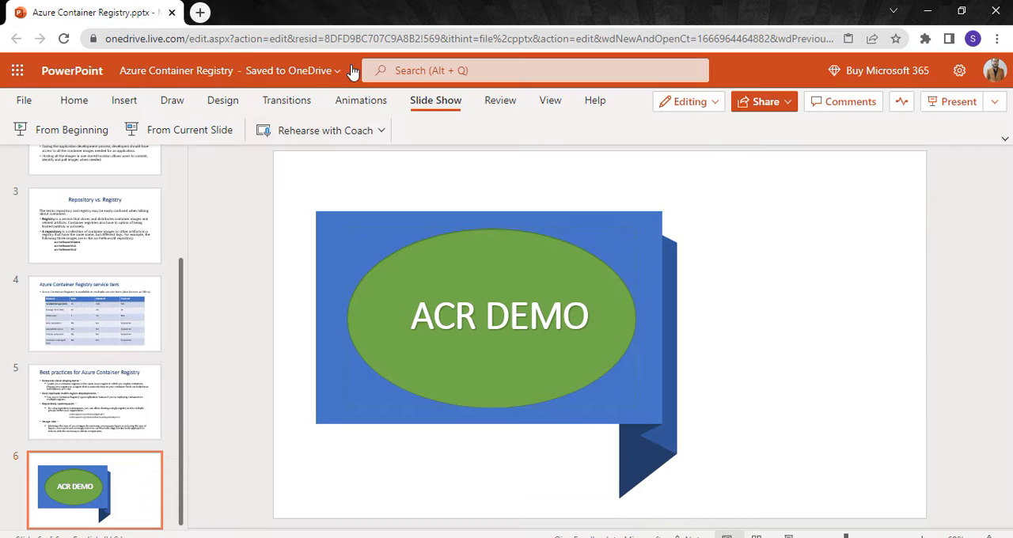
{"action": "left_click", "coordinate": [926, 12]}
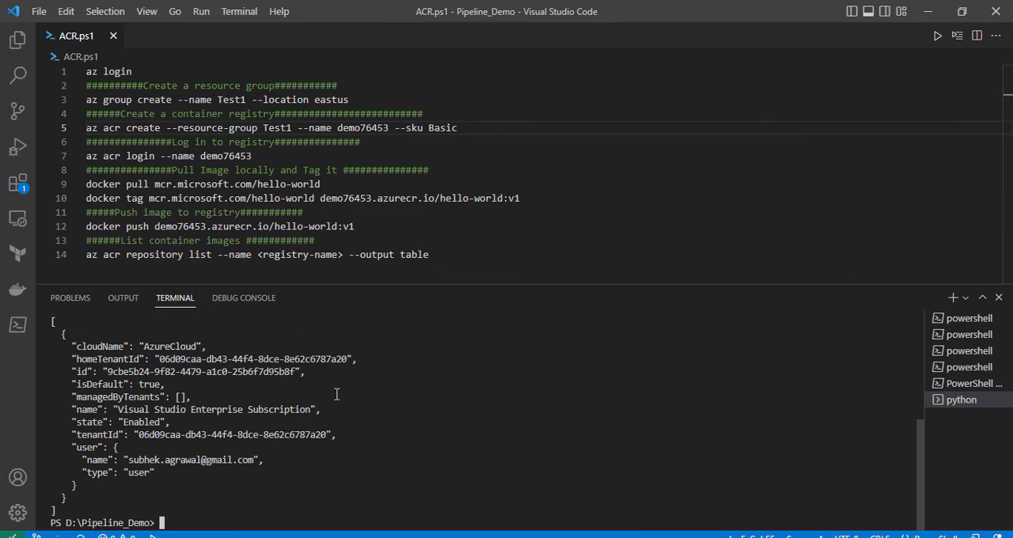
{"action": "scroll", "coordinate": [188, 410], "scroll_direction": "up", "scroll_amount": 4}
{"action": "scroll", "coordinate": [130, 362], "scroll_direction": "down", "scroll_amount": 4}
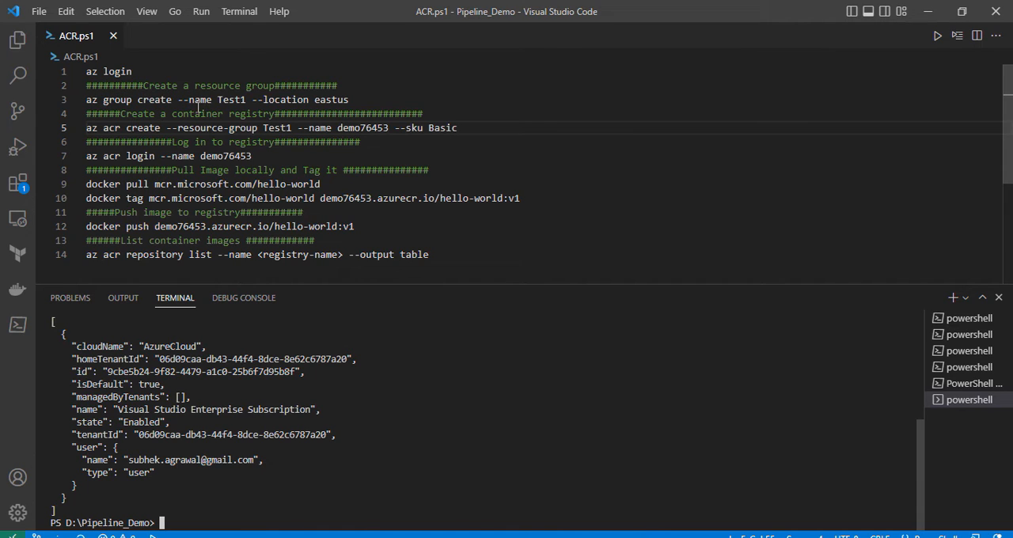
- Create the resource group by running the script's az group create --name Test1 --location eastus command, and enlarge the terminal area
{"action": "left_click_drag", "start_coordinate": [217, 102], "coordinate": [248, 102]}
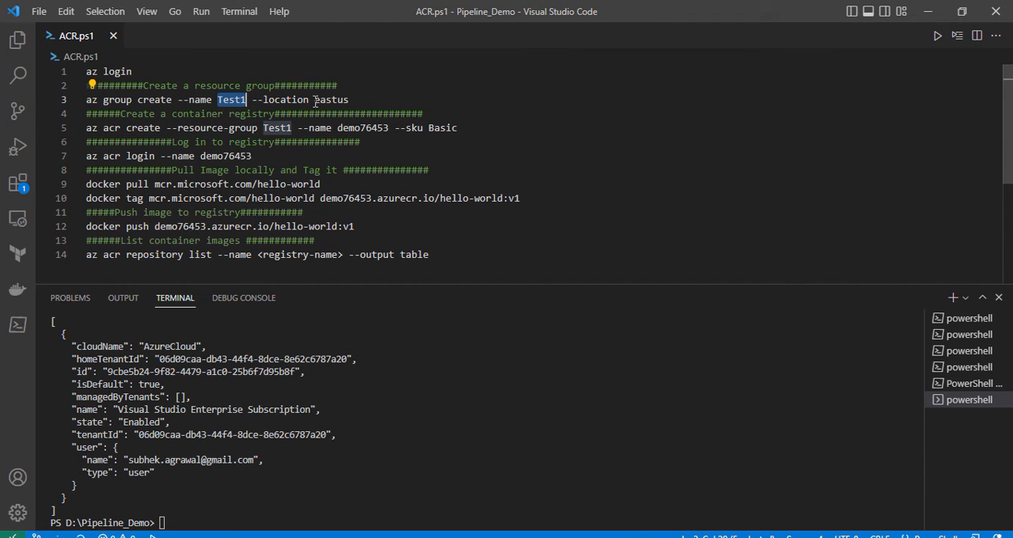
{"action": "left_click_drag", "start_coordinate": [360, 105], "coordinate": [87, 101]}
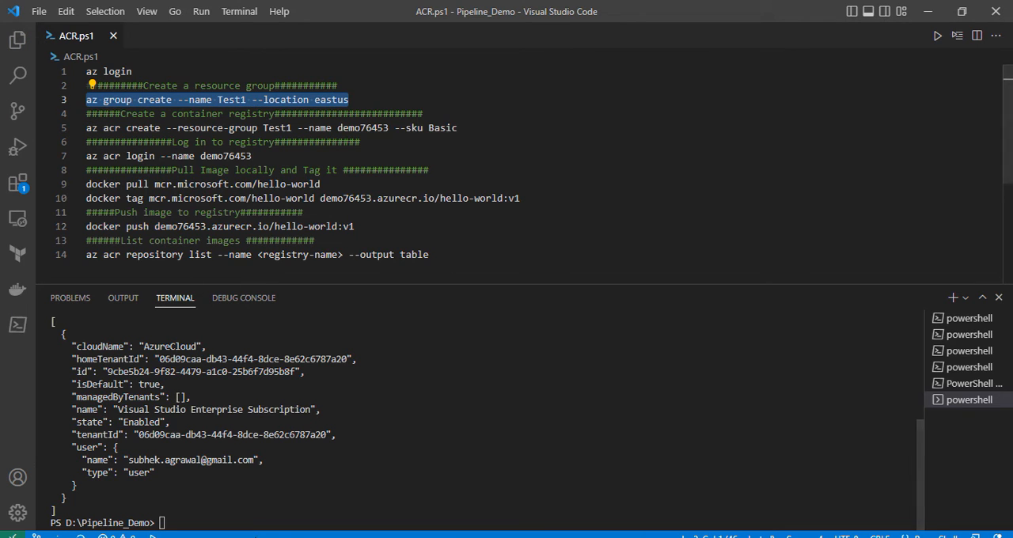
{"action": "right_click", "coordinate": [270, 501]}
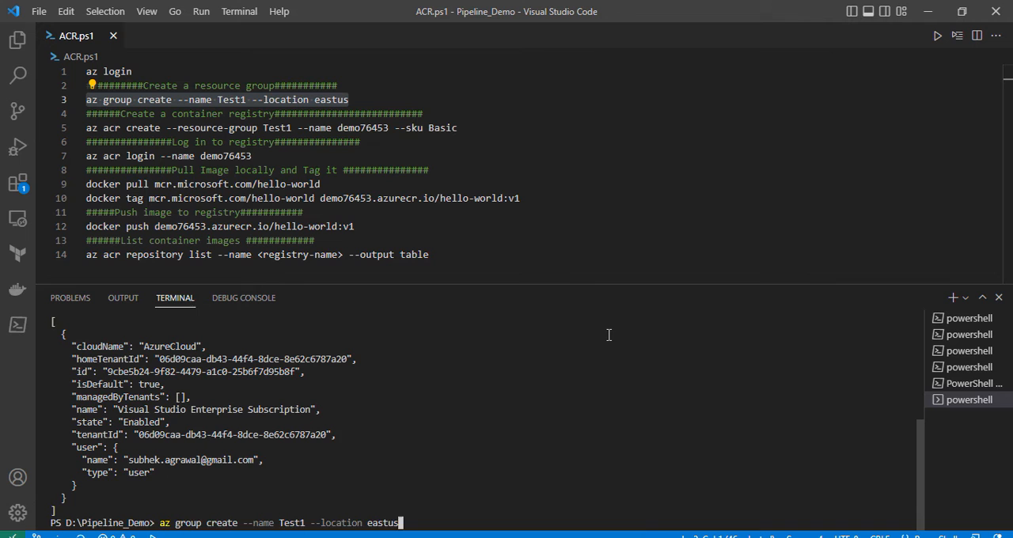
{"action": "key", "text": "Return"}
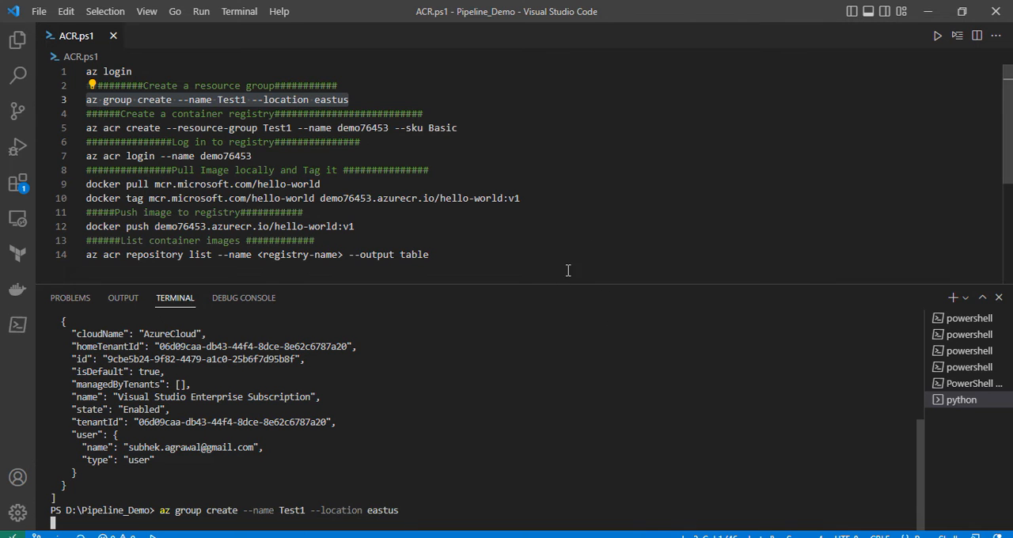
{"action": "left_click_drag", "start_coordinate": [549, 284], "coordinate": [528, 227]}
{"action": "scroll", "coordinate": [534, 162], "scroll_direction": "down", "scroll_amount": 2}
{"action": "scroll", "coordinate": [533, 162], "scroll_direction": "up", "scroll_amount": 1}
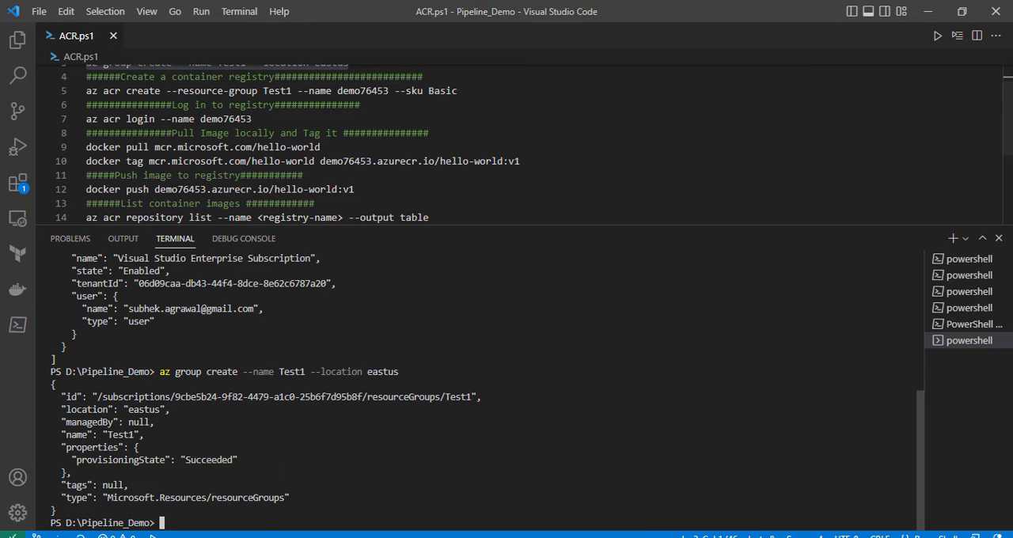
- Switch to Chrome and open portal.azure.com in a new browser tab
{"action": "key", "text": "super+Down"}
{"action": "key", "text": "alt+Tab"}
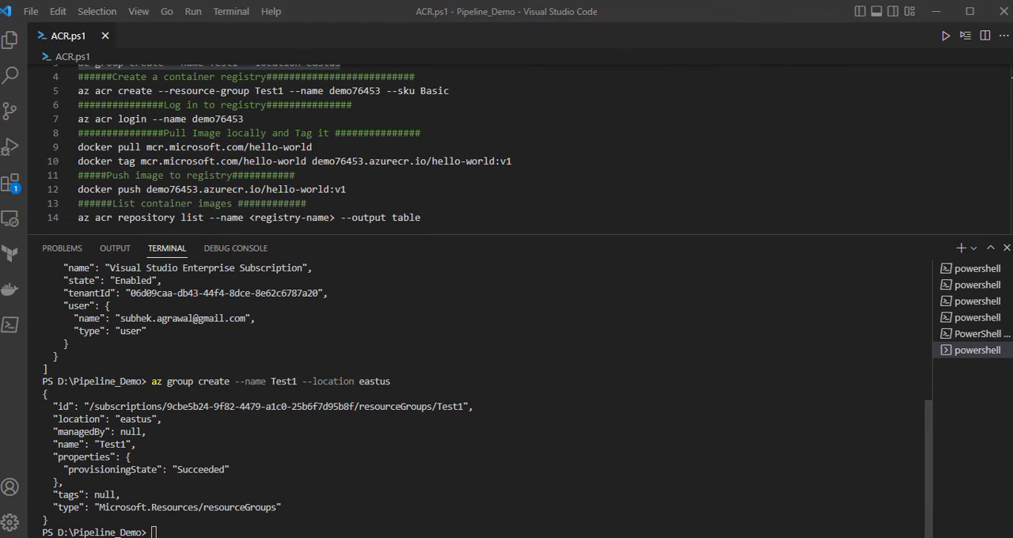
{"action": "left_click", "coordinate": [201, 12]}
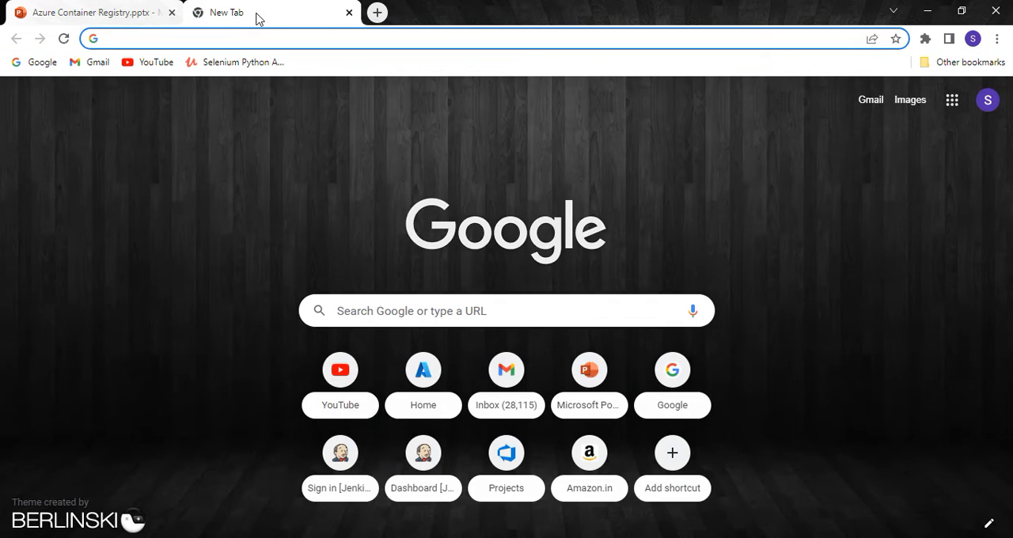
{"action": "type", "text": "poe"}
{"action": "key", "text": "BackSpace"}
{"action": "key", "text": "BackSpace"}
{"action": "type", "text": "o"}
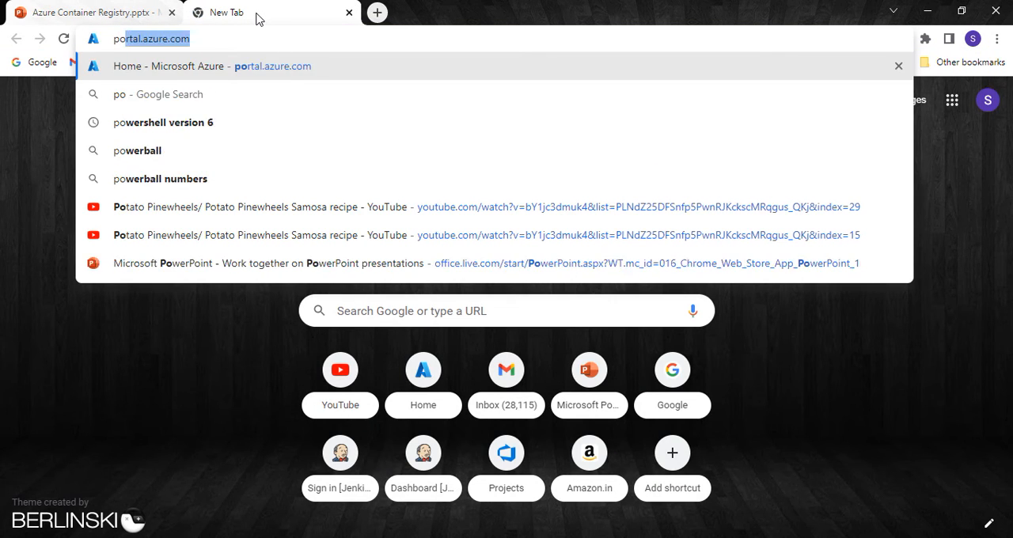
{"action": "key", "text": "Return"}
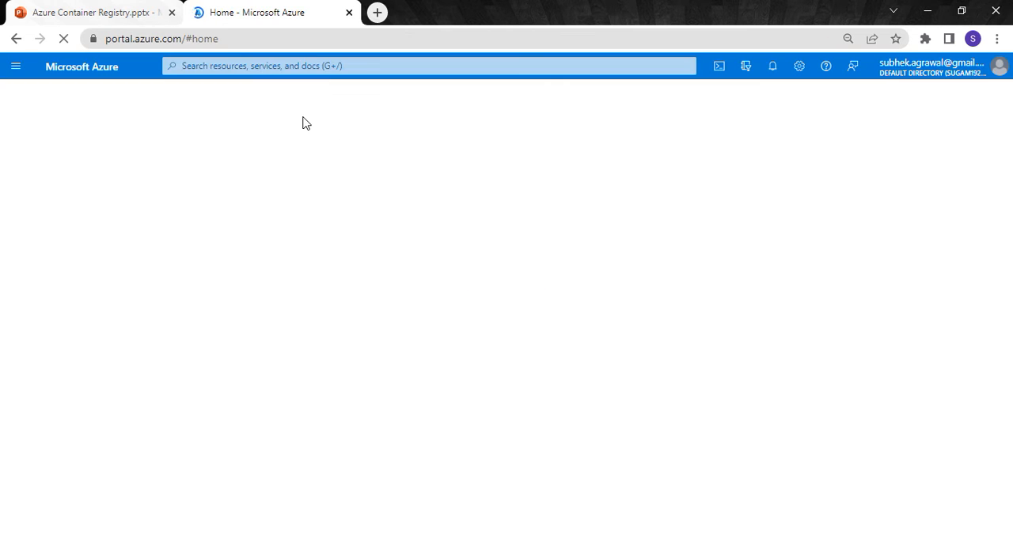
- Refresh the Azure portal's list of resource groups and open the Test1 group's overview
{"action": "left_click", "coordinate": [250, 151]}
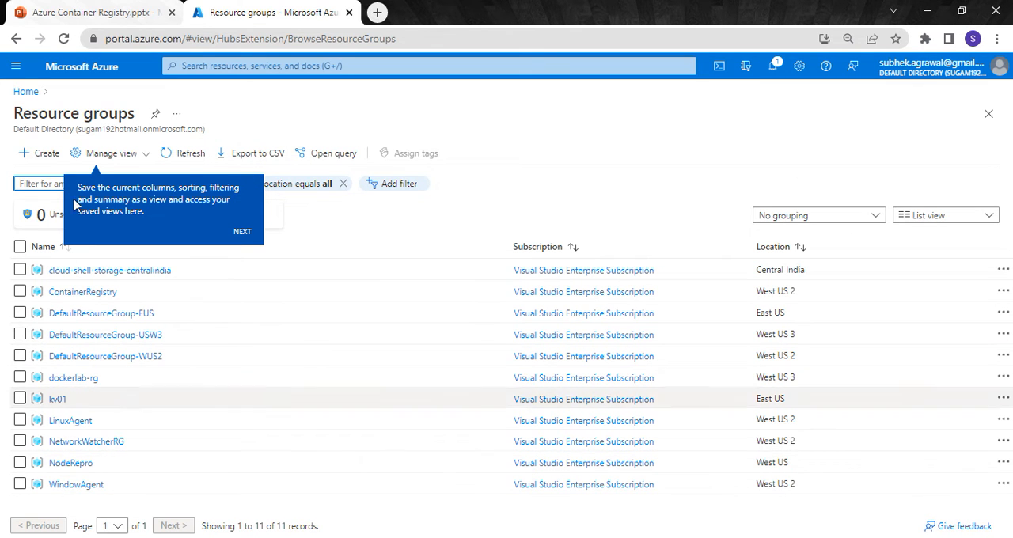
{"action": "left_click", "coordinate": [185, 158]}
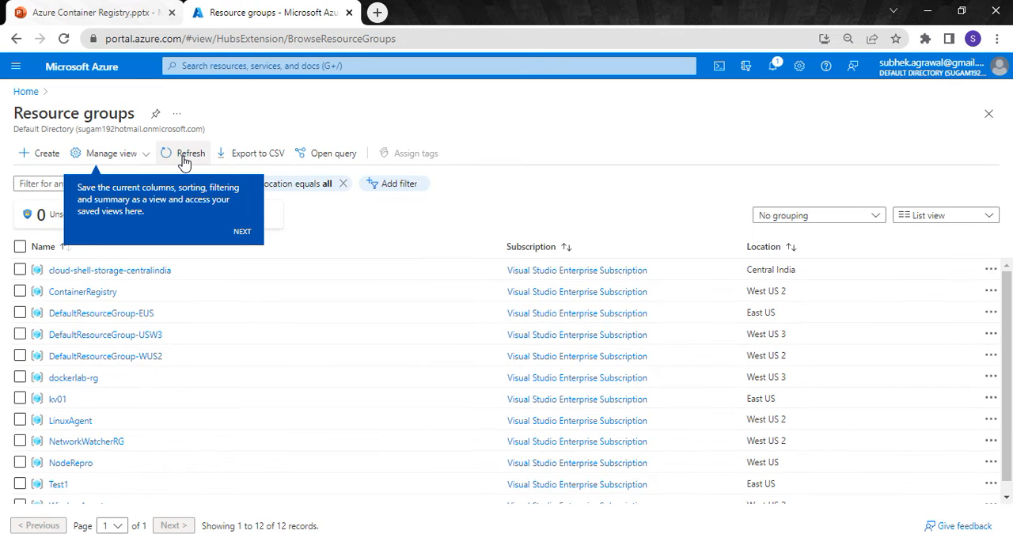
{"action": "scroll", "coordinate": [127, 360], "scroll_direction": "down", "scroll_amount": 1}
{"action": "left_click", "coordinate": [58, 474]}
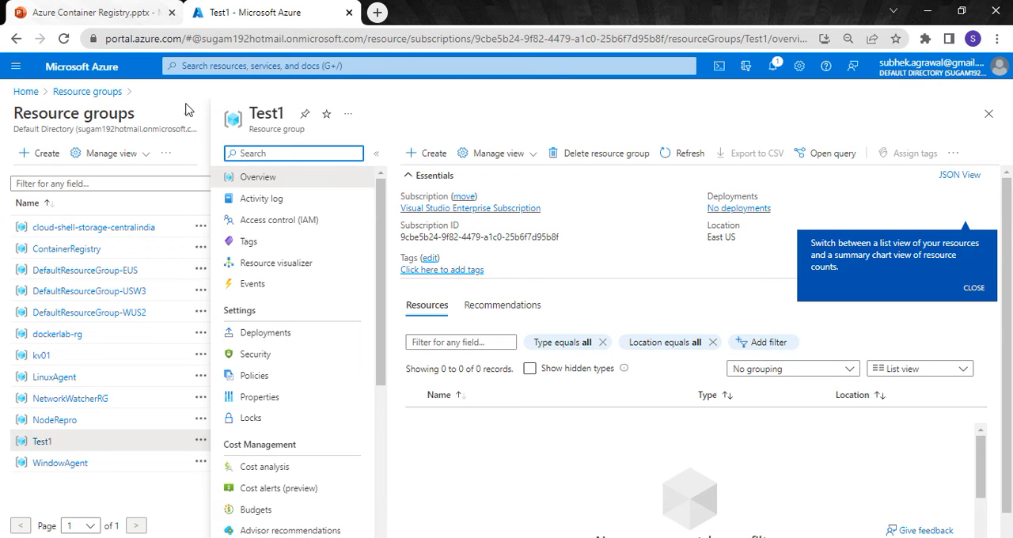
- Return to Visual Studio Code and create the container registry with az acr create --resource-group Test1 --name demo76453 --sku Basic
{"action": "left_click", "coordinate": [929, 16]}
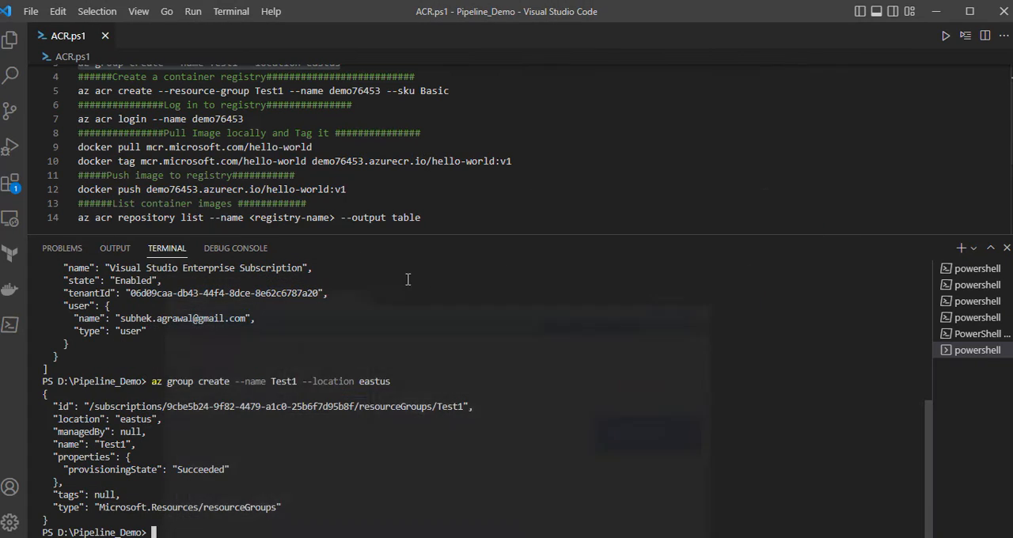
{"action": "scroll", "coordinate": [204, 160], "scroll_direction": "up", "scroll_amount": 1}
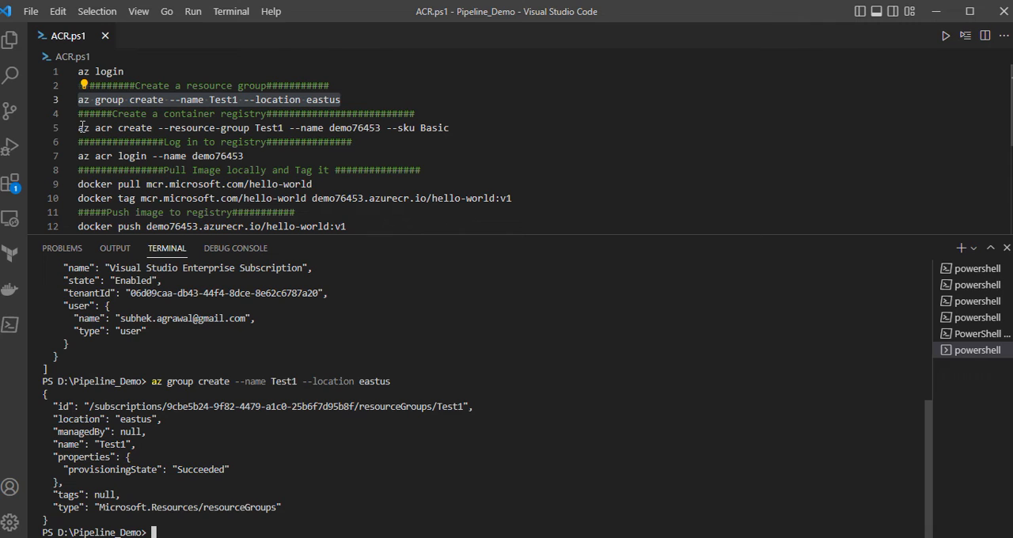
{"action": "left_click_drag", "start_coordinate": [79, 127], "coordinate": [453, 132]}
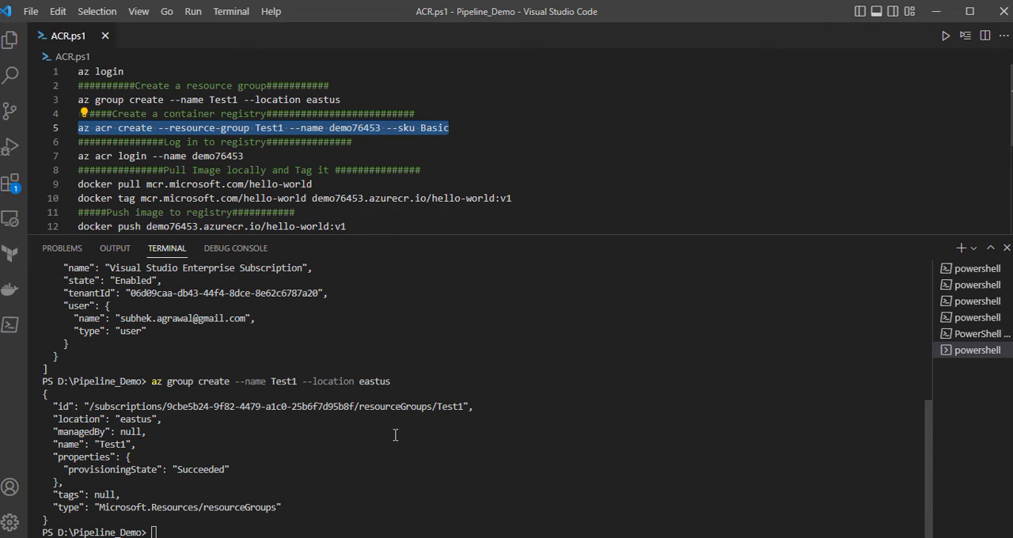
{"action": "right_click", "coordinate": [344, 519]}
{"action": "key", "text": "Return"}
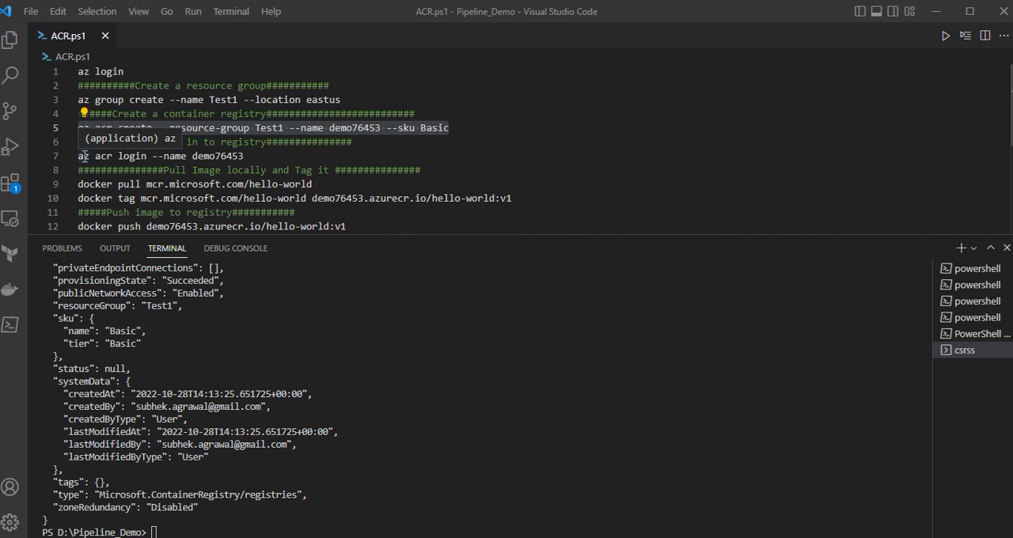
- Log in to the container registry by running az acr login --name demo76453 in the terminal
{"action": "left_click_drag", "start_coordinate": [83, 157], "coordinate": [249, 155]}
{"action": "key", "text": "super+c"}
{"action": "left_click", "coordinate": [140, 198]}
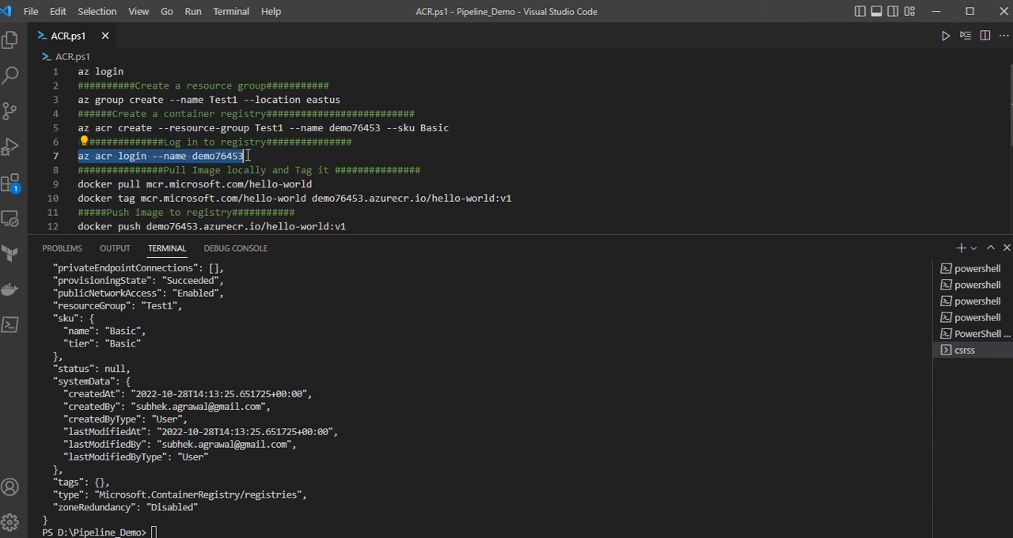
{"action": "right_click", "coordinate": [192, 528]}
{"action": "key", "text": "Return"}
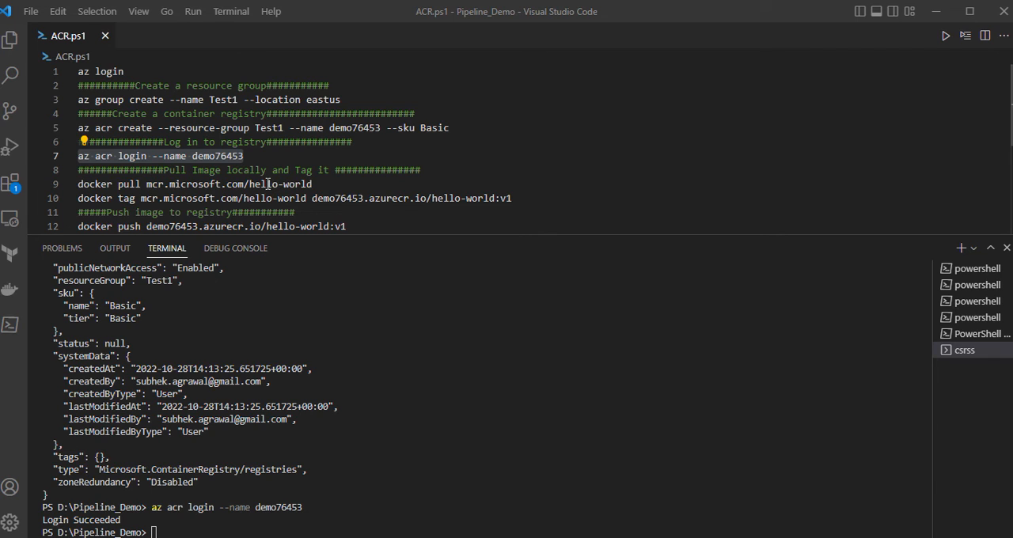
- Select the docker pull mcr.microsoft.com/hello-world command in the ACR.ps1 script
{"action": "left_click", "coordinate": [80, 184]}
{"action": "left_click_drag", "start_coordinate": [77, 184], "coordinate": [312, 184]}
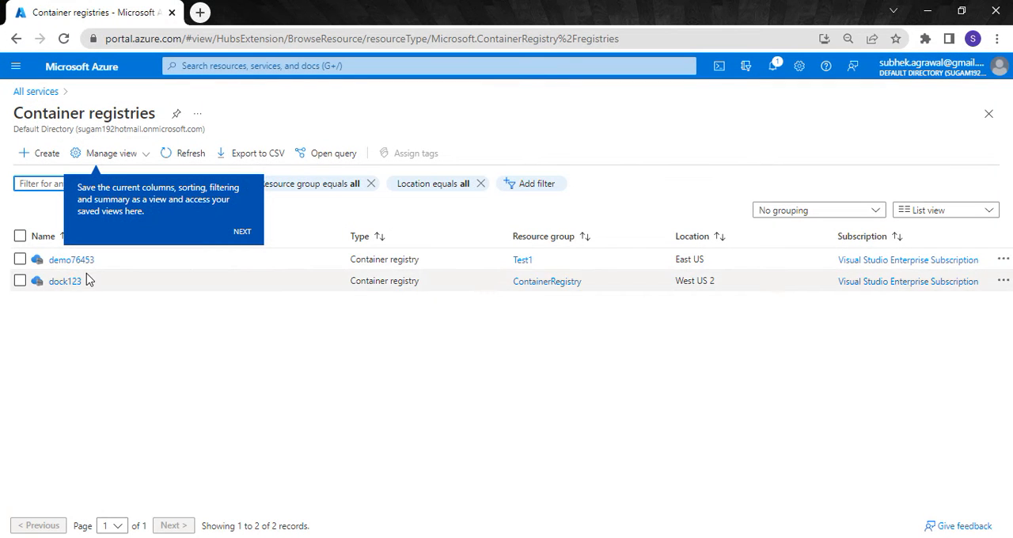
- In the Azure portal's container registries, open the demo76453 registry and view its repositories
{"action": "left_click", "coordinate": [81, 261]}
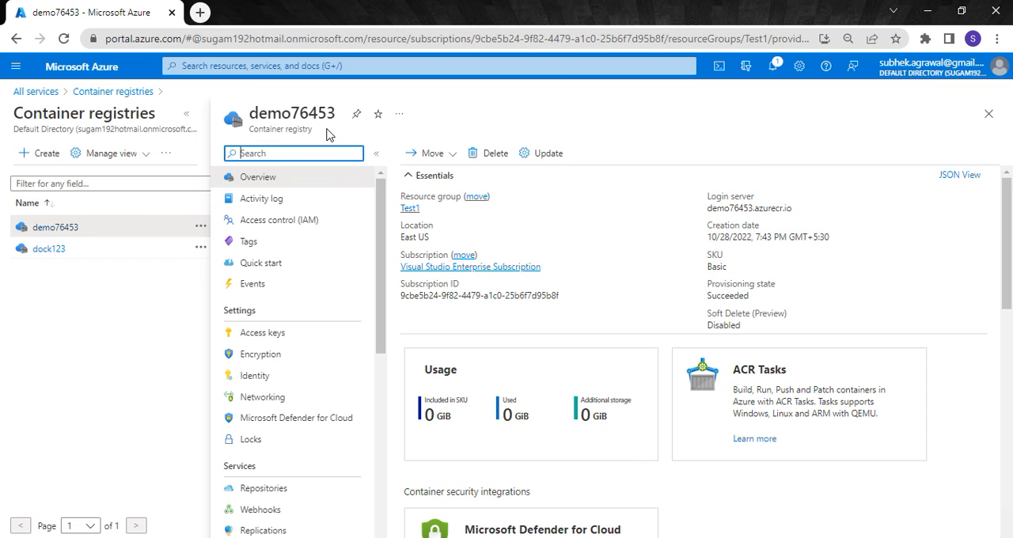
{"action": "scroll", "coordinate": [346, 303], "scroll_direction": "down", "scroll_amount": 3}
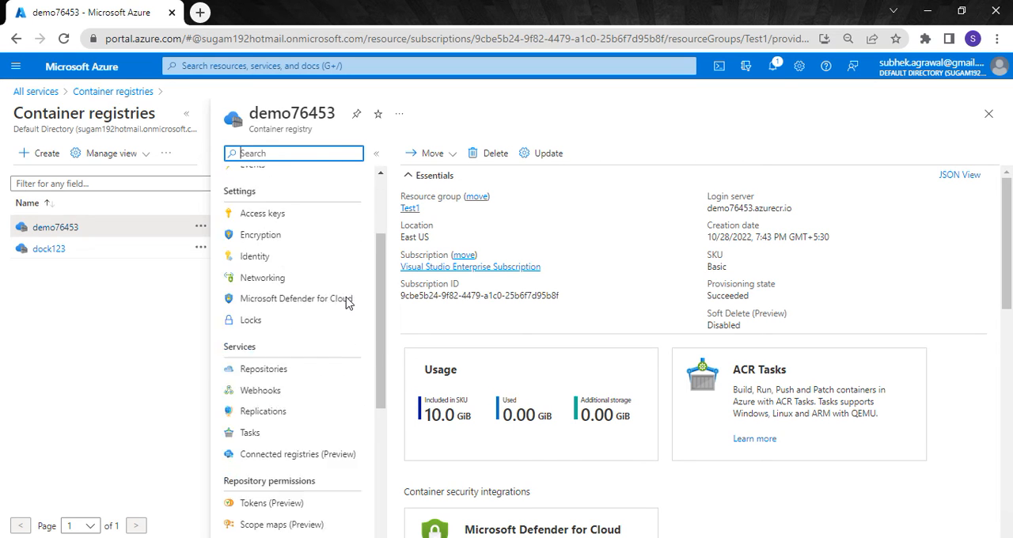
{"action": "scroll", "coordinate": [346, 304], "scroll_direction": "down", "scroll_amount": 1}
{"action": "left_click", "coordinate": [301, 341]}
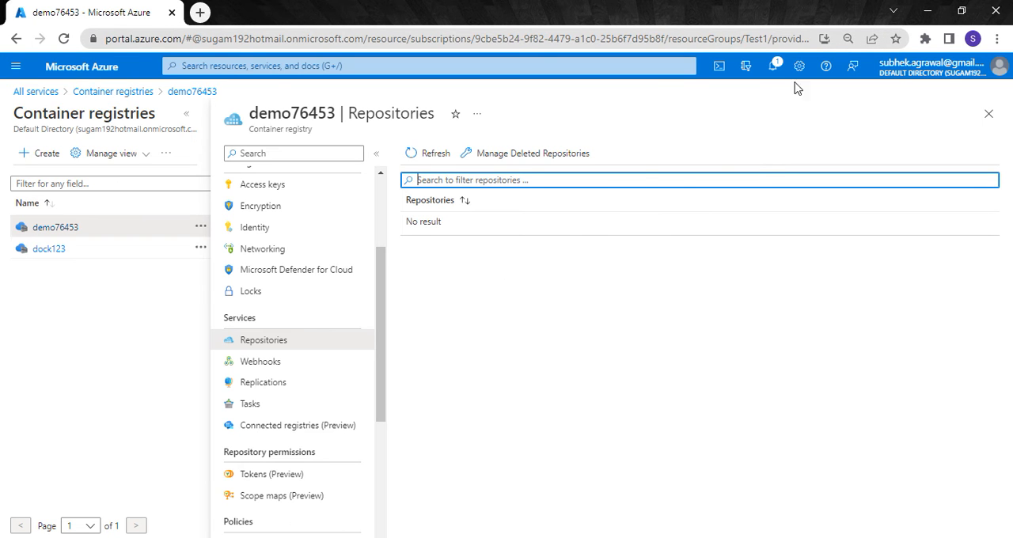
- Return to Visual Studio Code and run docker pull mcr.microsoft.com/hello-world in the terminal
{"action": "left_click", "coordinate": [928, 11]}
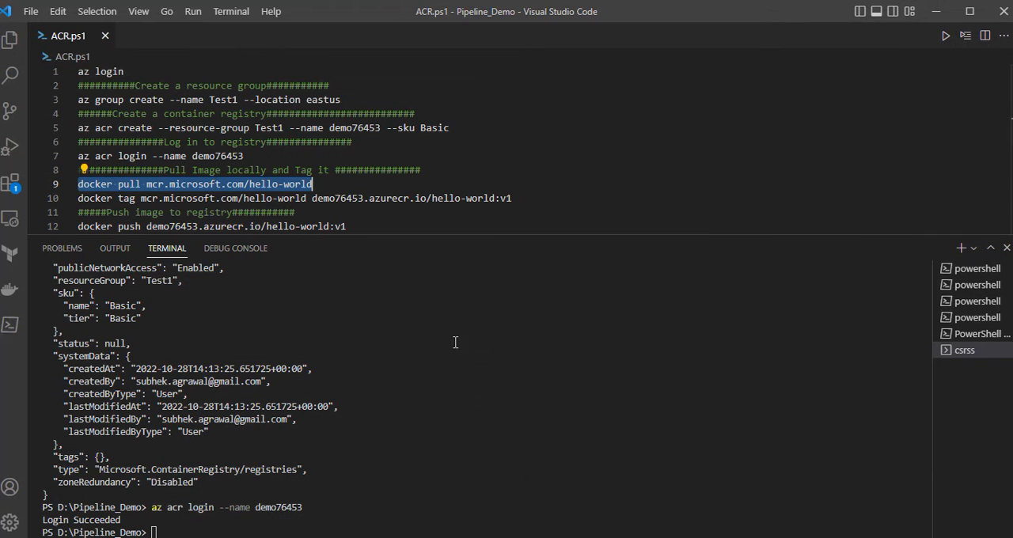
{"action": "right_click", "coordinate": [138, 189]}
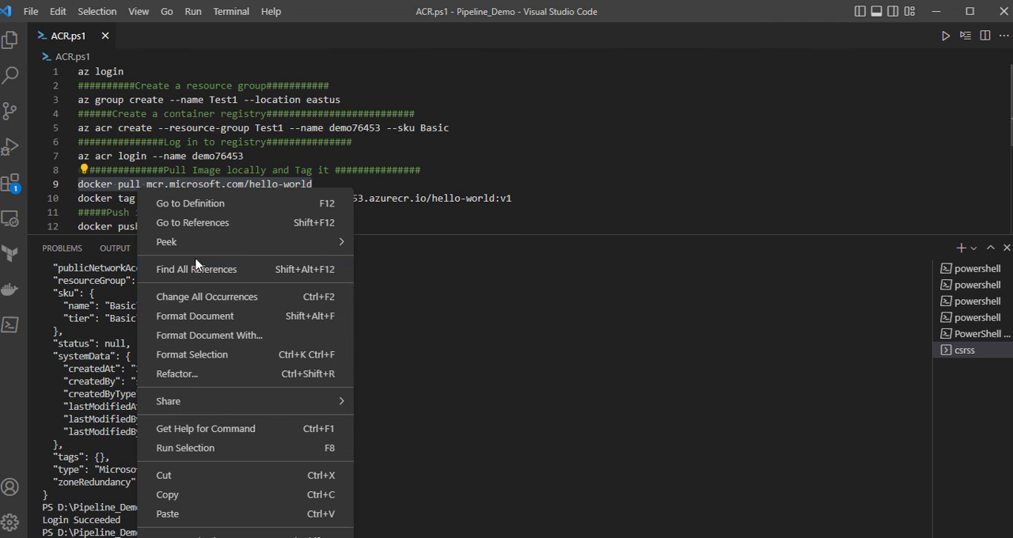
{"action": "key", "text": "Escape"}
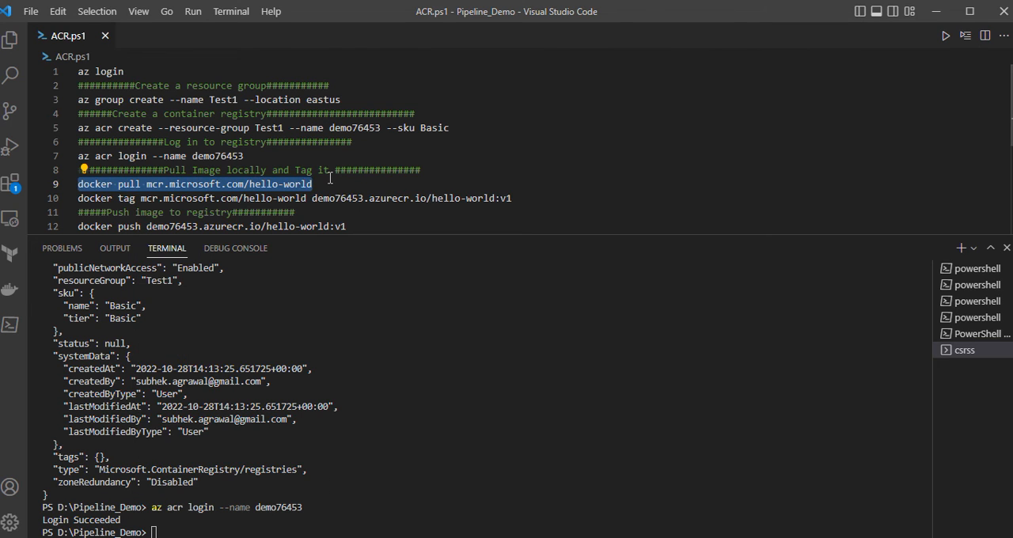
{"action": "right_click", "coordinate": [388, 515]}
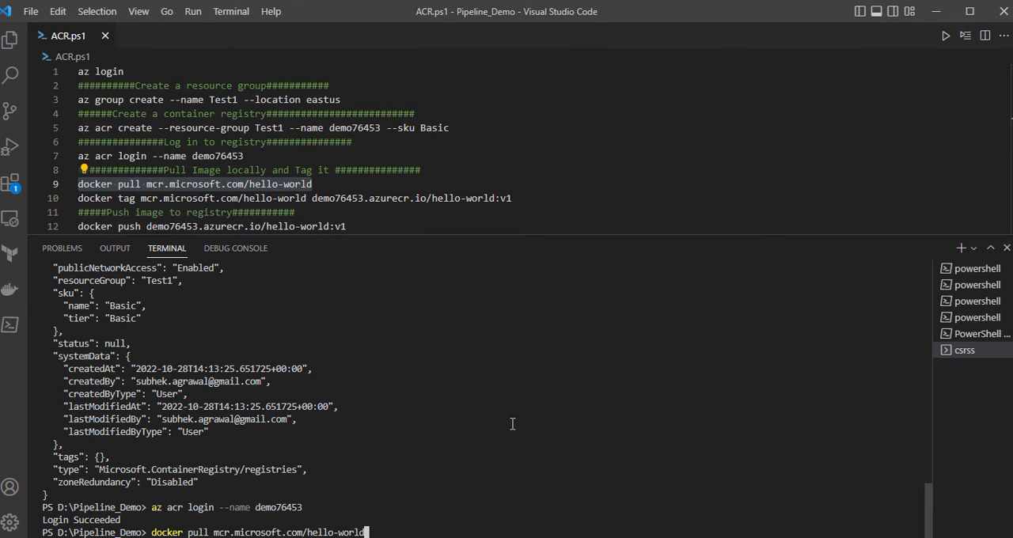
{"action": "key", "text": "Return"}
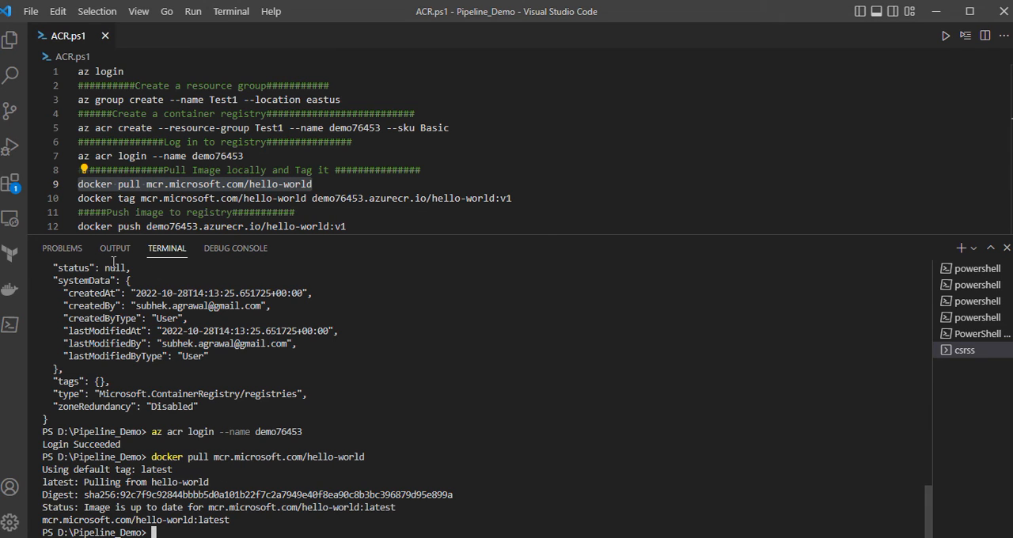
- Tag the pulled image by running docker tag mcr.microsoft.com/hello-world demo76453.azurecr.io/hello-world:v1 in the terminal
{"action": "left_click_drag", "start_coordinate": [78, 199], "coordinate": [518, 199]}
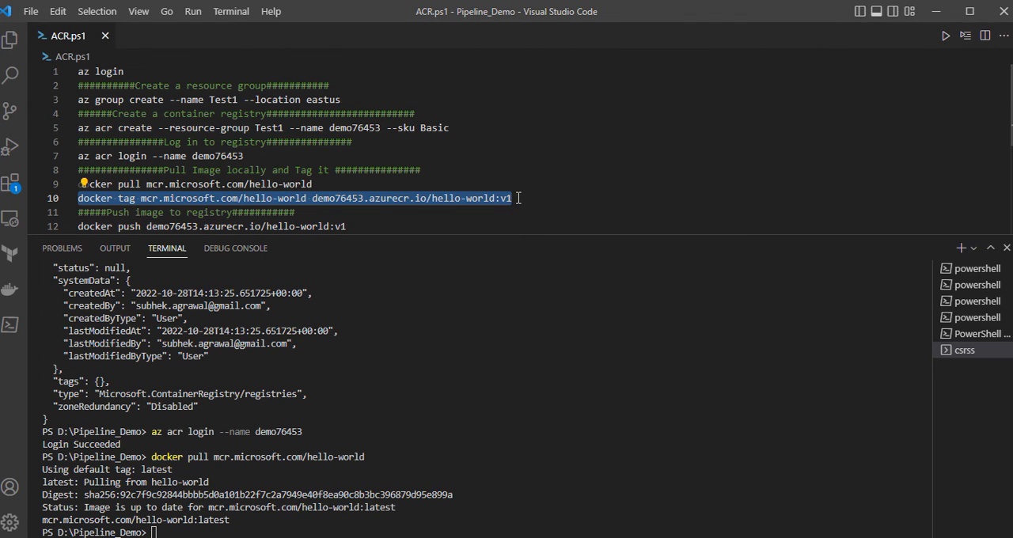
{"action": "right_click", "coordinate": [277, 532]}
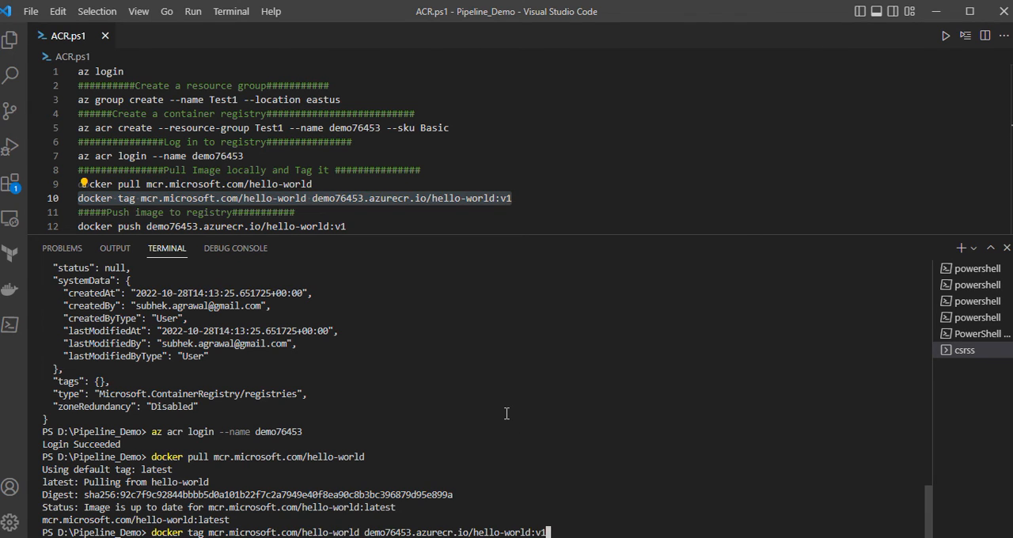
{"action": "key", "text": "Return"}
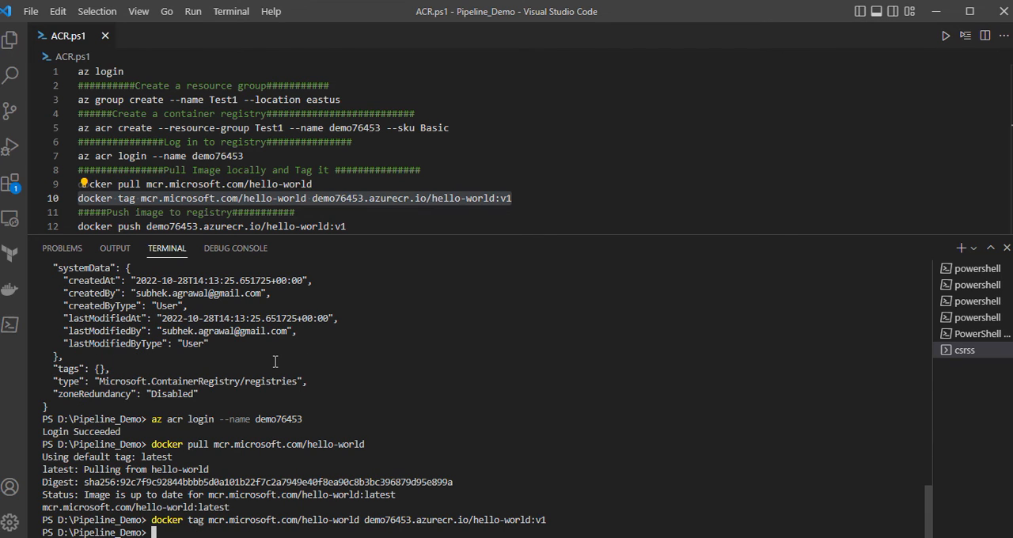
- Push the tagged image to the registry by running docker push demo76453.azurecr.io/hello-world:v1 in the terminal
{"action": "scroll", "coordinate": [343, 192], "scroll_direction": "down", "scroll_amount": 1}
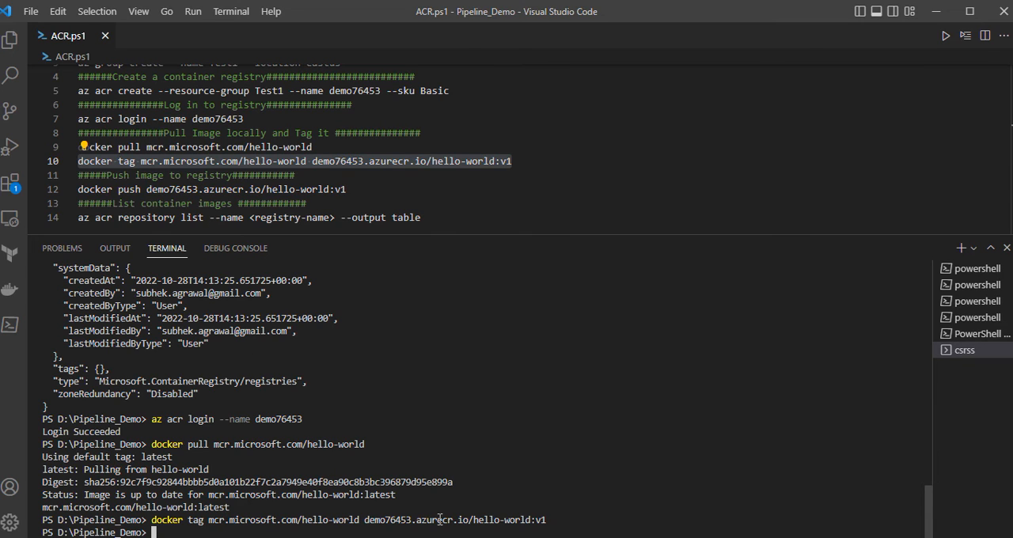
{"action": "left_click", "coordinate": [79, 189]}
{"action": "left_click_drag", "start_coordinate": [79, 188], "coordinate": [361, 189]}
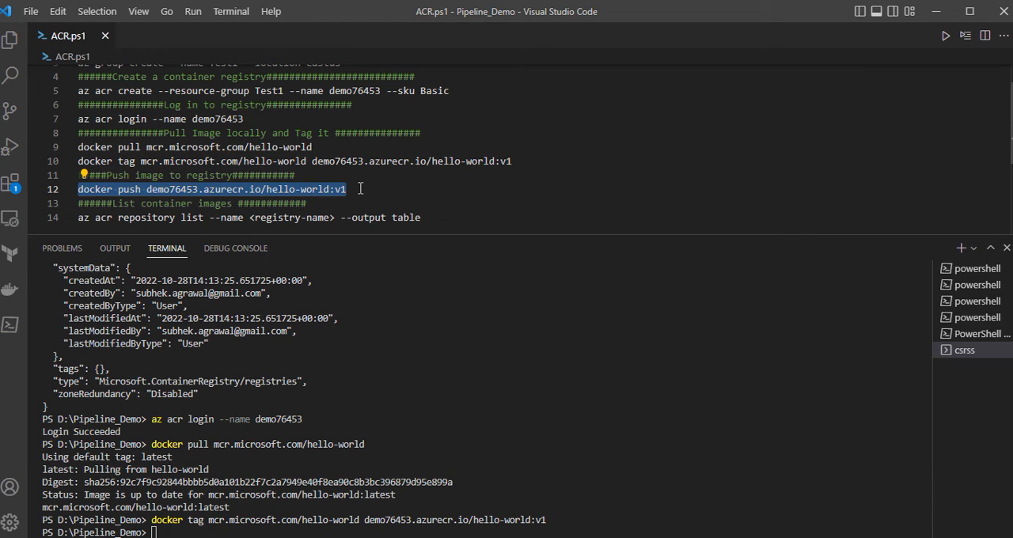
{"action": "right_click", "coordinate": [261, 531]}
{"action": "key", "text": "Return"}
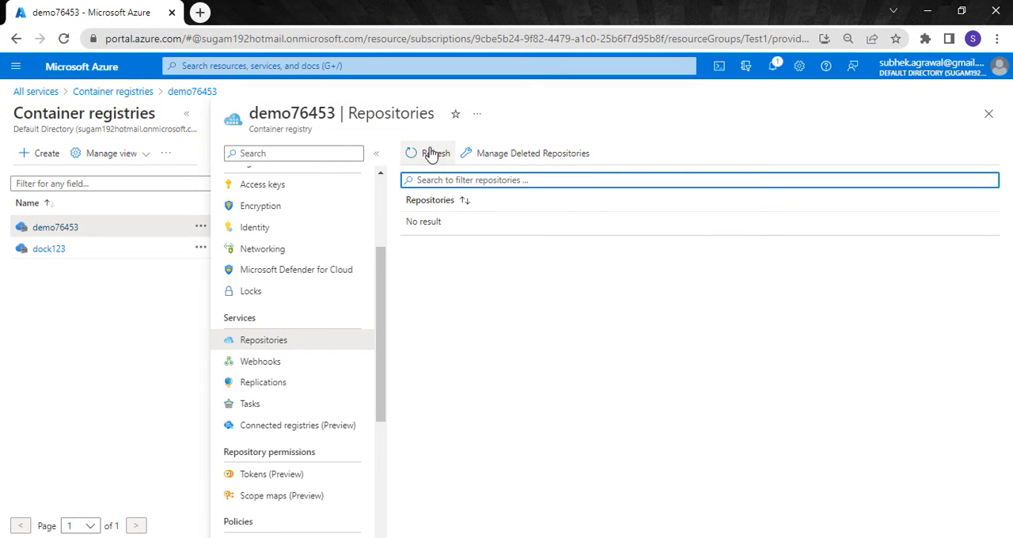
- Refresh the demo76453 repositories in the Azure portal, open hello-world, and compare its tag with the docker push command in Visual Studio Code
{"action": "left_click", "coordinate": [430, 154]}
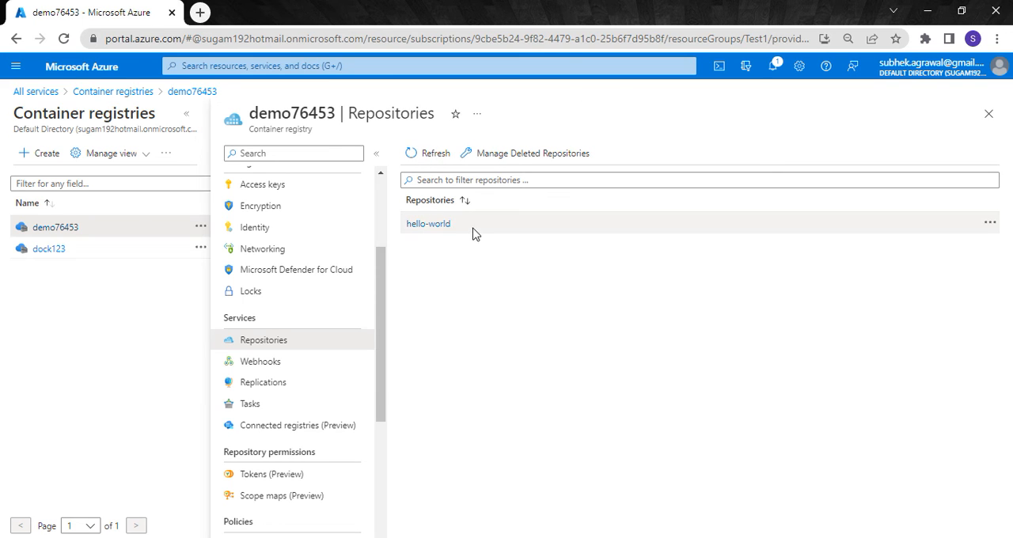
{"action": "left_click", "coordinate": [431, 226]}
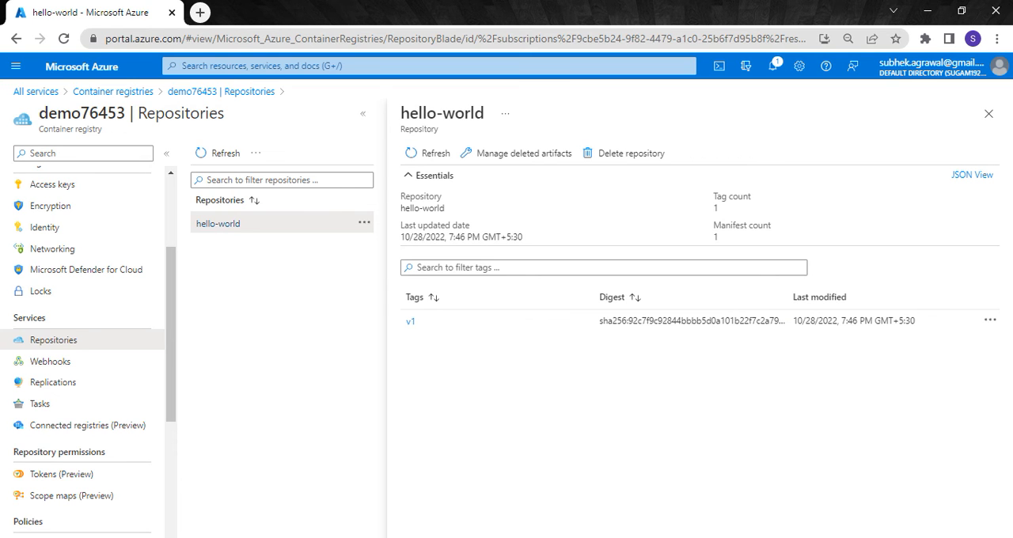
{"action": "key", "text": "alt+Tab"}
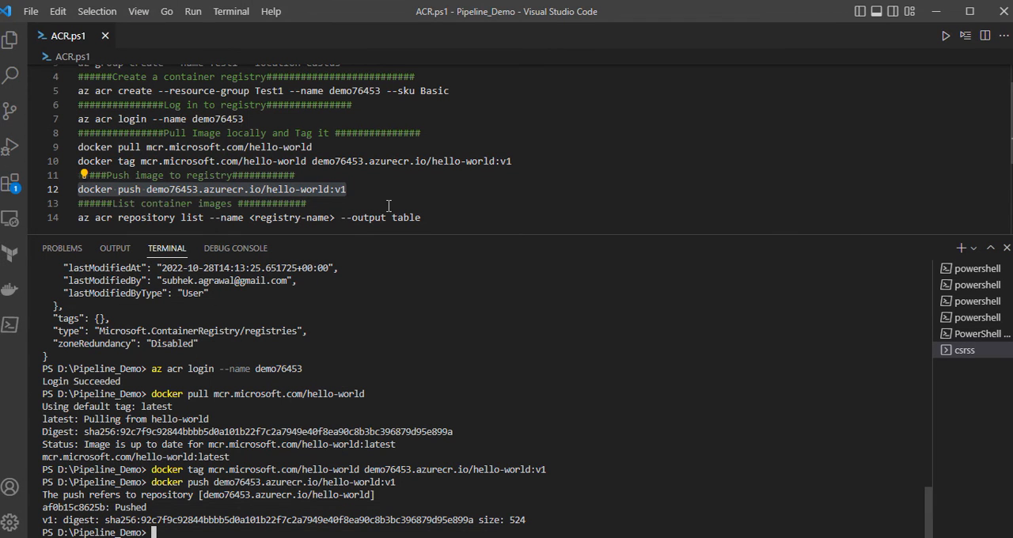
{"action": "left_click", "coordinate": [366, 188]}
{"action": "left_click_drag", "start_coordinate": [333, 189], "coordinate": [353, 198]}
{"action": "left_click", "coordinate": [370, 188]}
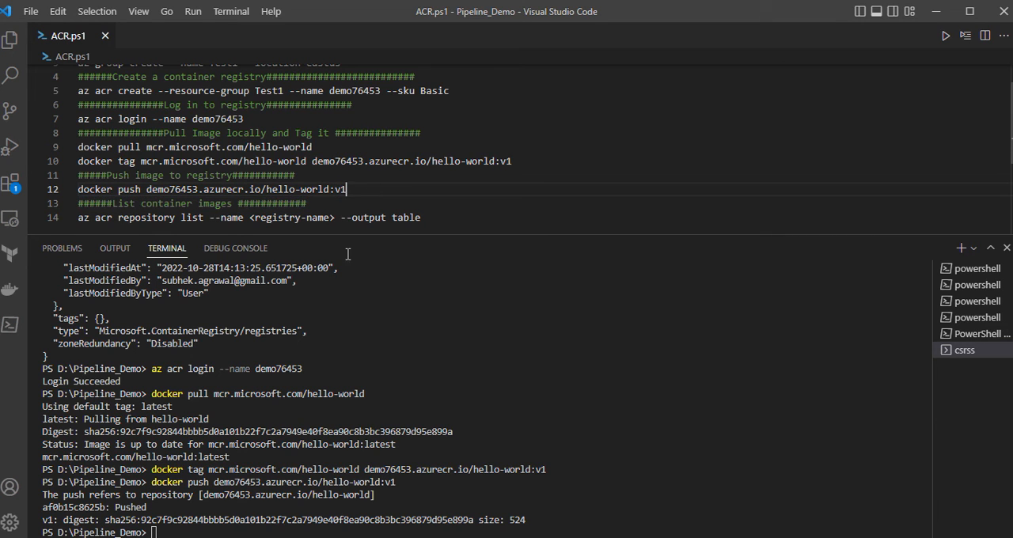
{"action": "key", "text": "alt+Tab"}
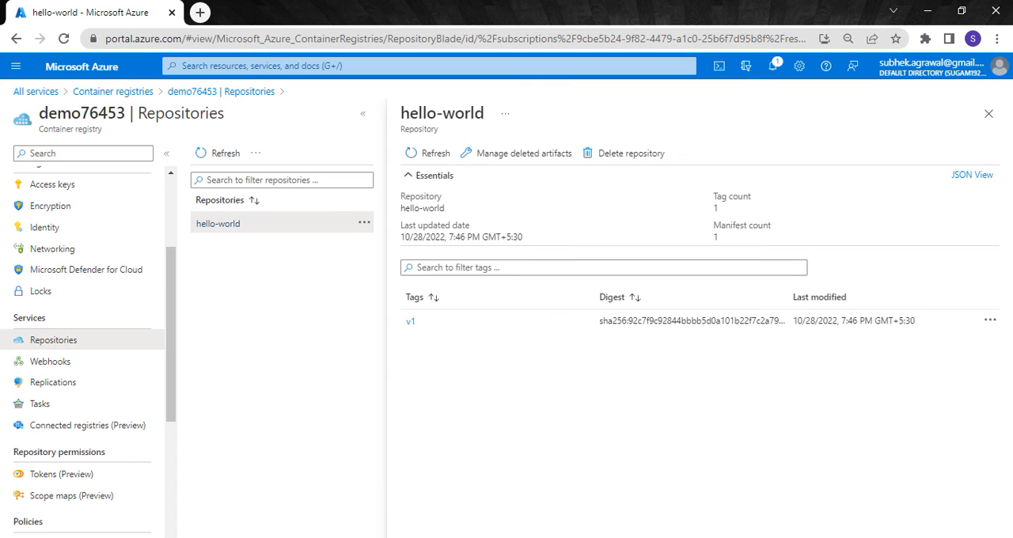
{"action": "key", "text": "alt+Tab"}
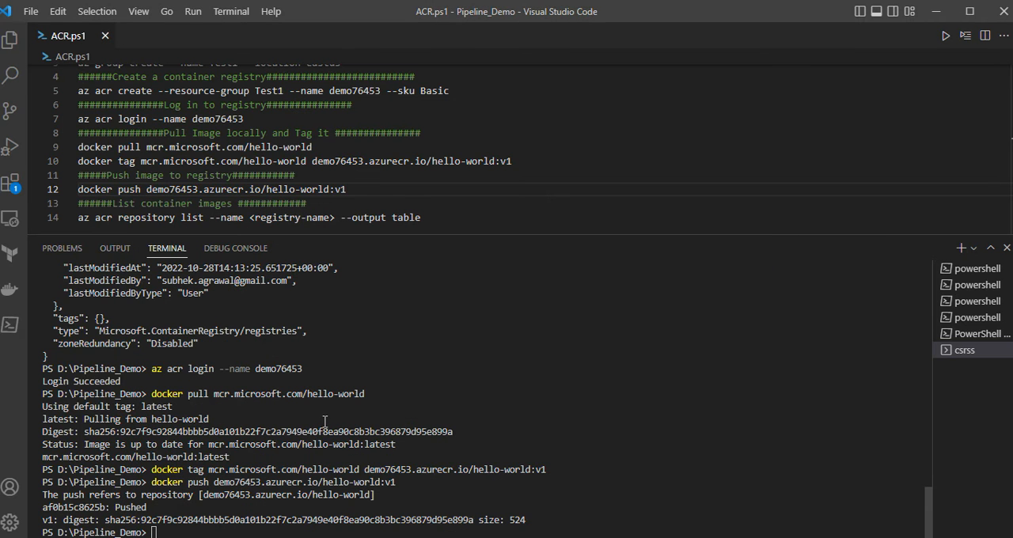
- Replace the <registry-name> placeholder in the script's az acr repository list command with demo76453
{"action": "scroll", "coordinate": [465, 202], "scroll_direction": "down", "scroll_amount": 1}
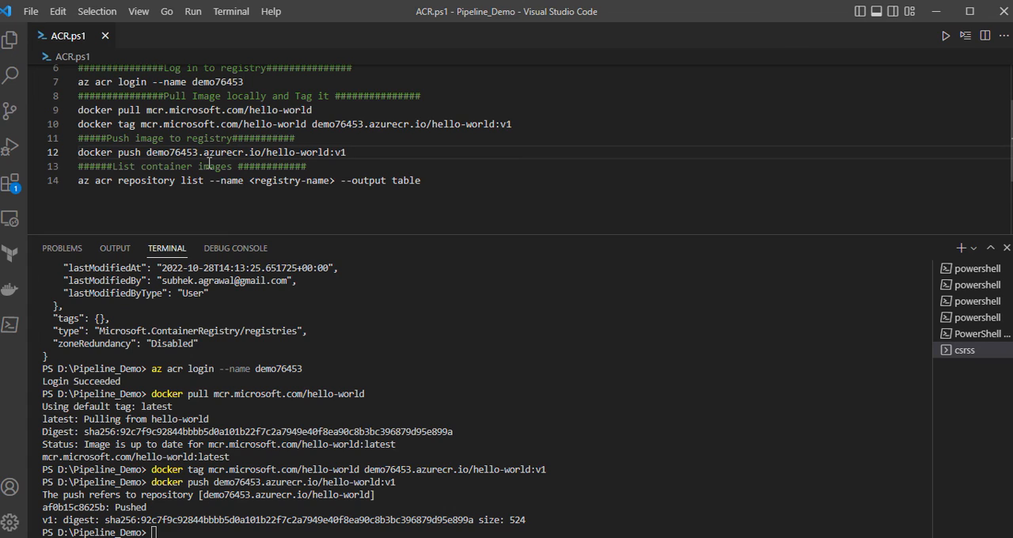
{"action": "left_click_drag", "start_coordinate": [147, 156], "coordinate": [199, 152]}
{"action": "key", "text": "ctrl+c"}
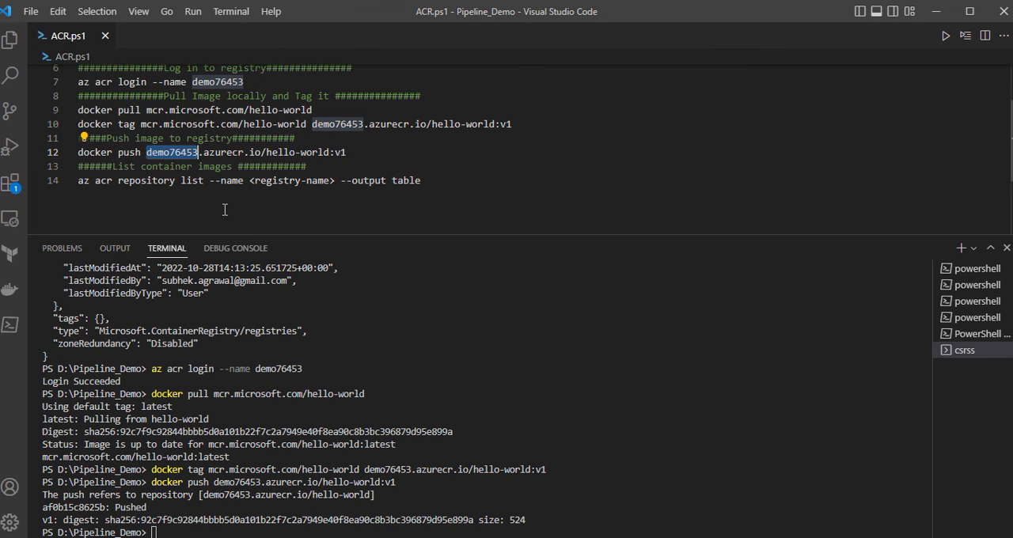
{"action": "left_click_drag", "start_coordinate": [249, 180], "coordinate": [82, 185]}
{"action": "key", "text": "ctrl+v"}
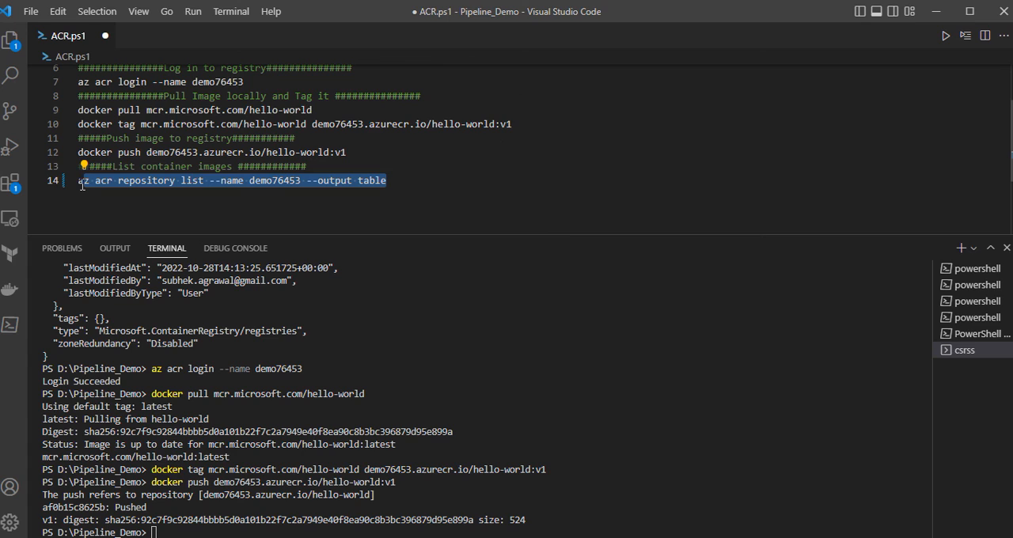
- Set the --name value in the script's az acr repository list command to demo76453.azurecr.io
{"action": "left_click", "coordinate": [141, 208]}
{"action": "left_click_drag", "start_coordinate": [147, 157], "coordinate": [300, 180]}
{"action": "left_click", "coordinate": [264, 202]}
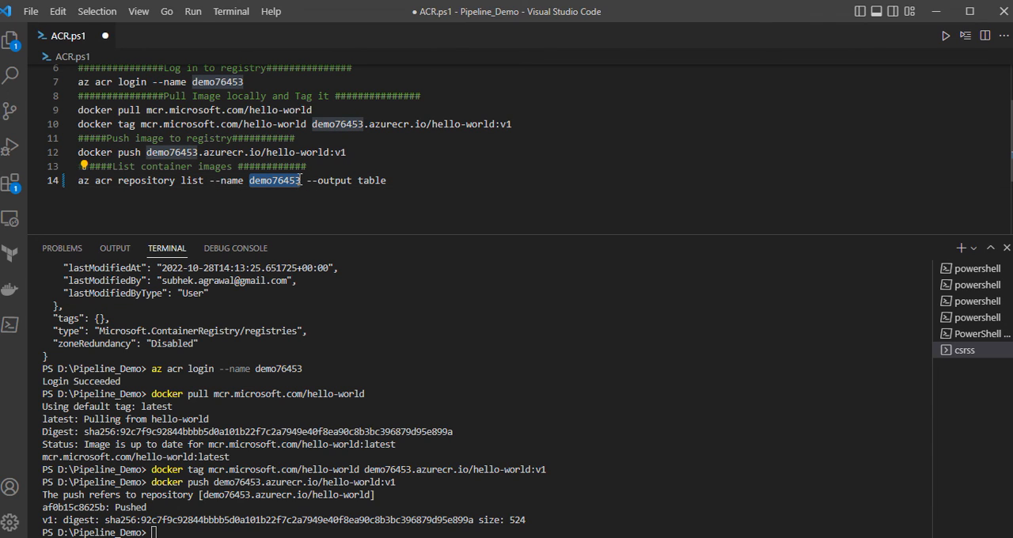
{"action": "type", "text": "demo76453.azurecr.io"}
- List the registry's images by running az acr repository list --name demo76453.azurecr.io --output table in the terminal
{"action": "left_click_drag", "start_coordinate": [469, 176], "coordinate": [78, 184]}
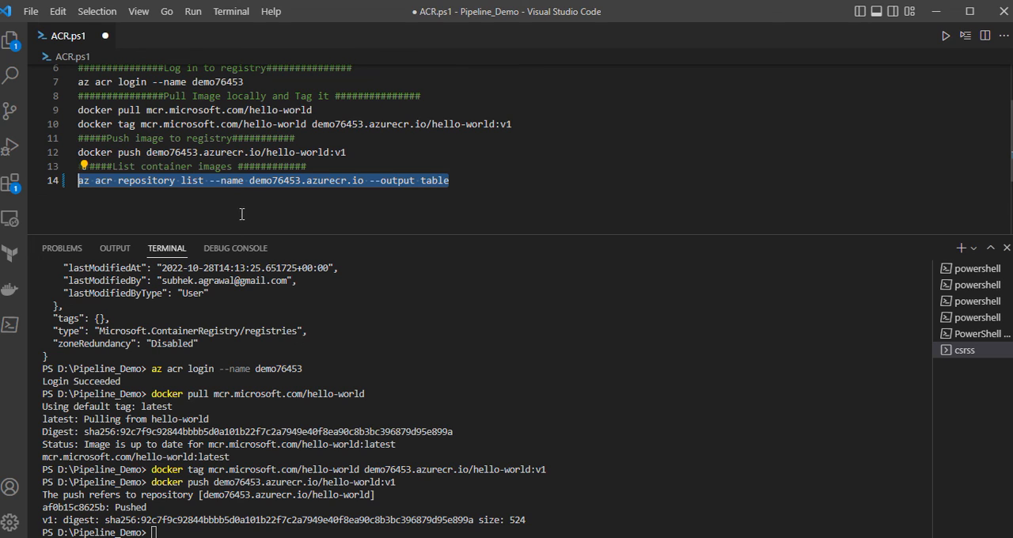
{"action": "right_click", "coordinate": [322, 504]}
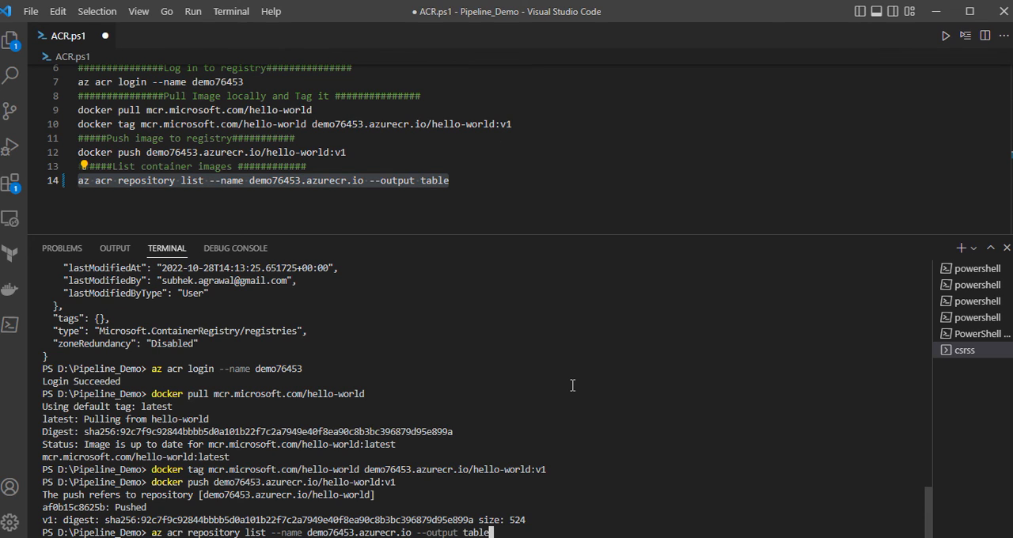
{"action": "key", "text": "Return"}
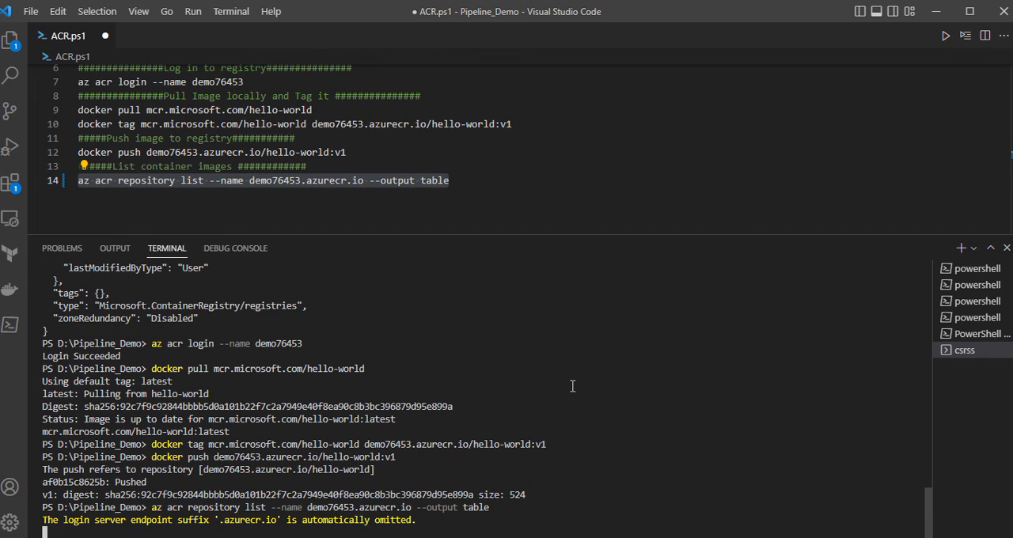